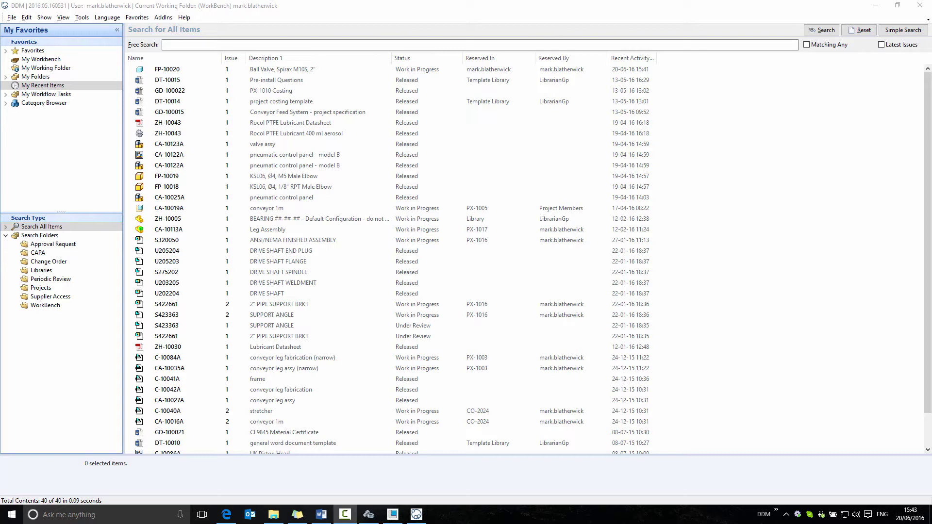
Switch to DDM Administration, review the system's CAD attachment settings for each CAD package, and put the window away
left_click(367, 515)
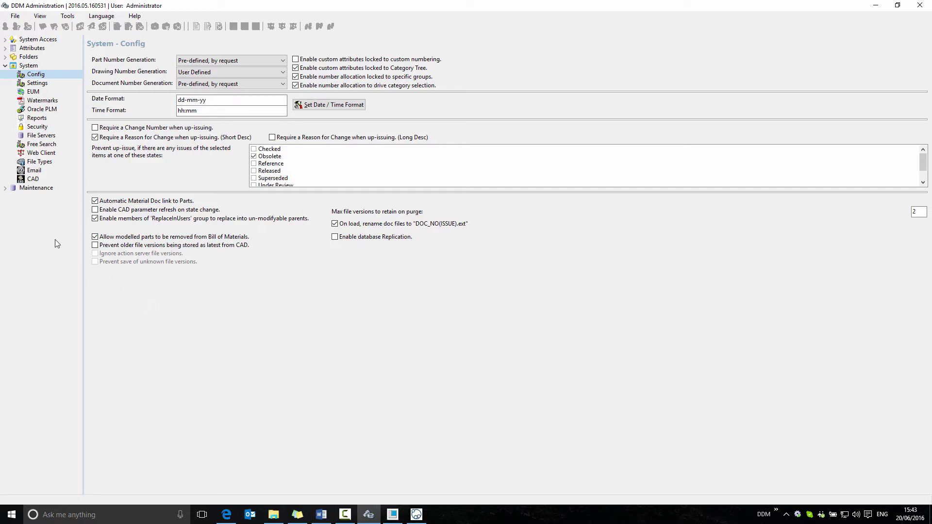
left_click(33, 179)
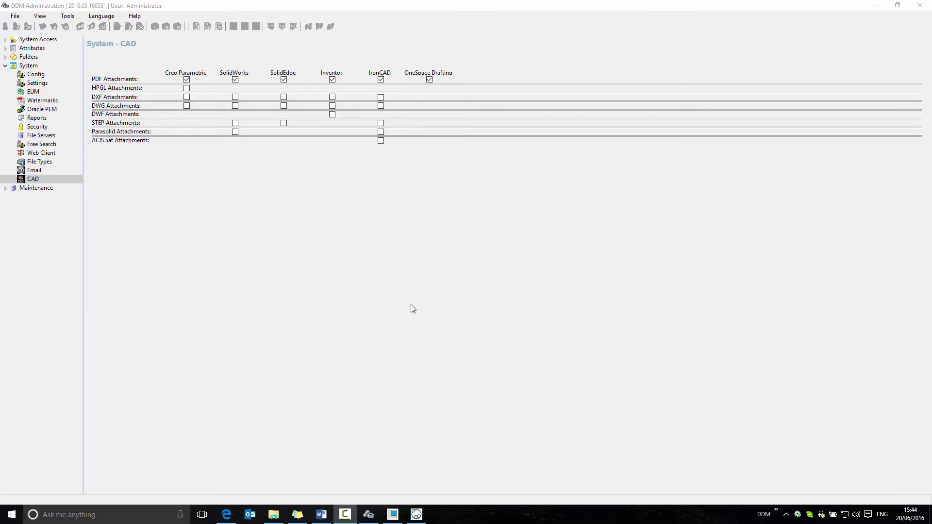
left_click(875, 5)
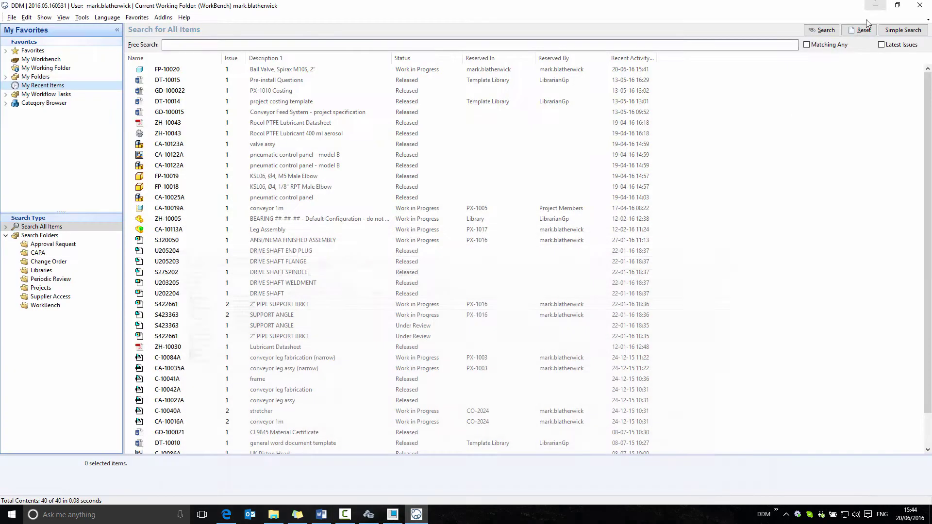
Load the ball valve part FP-10020 from the recent items into Creo Parametric, with its files as stored
left_click(182, 72)
double_click(183, 70)
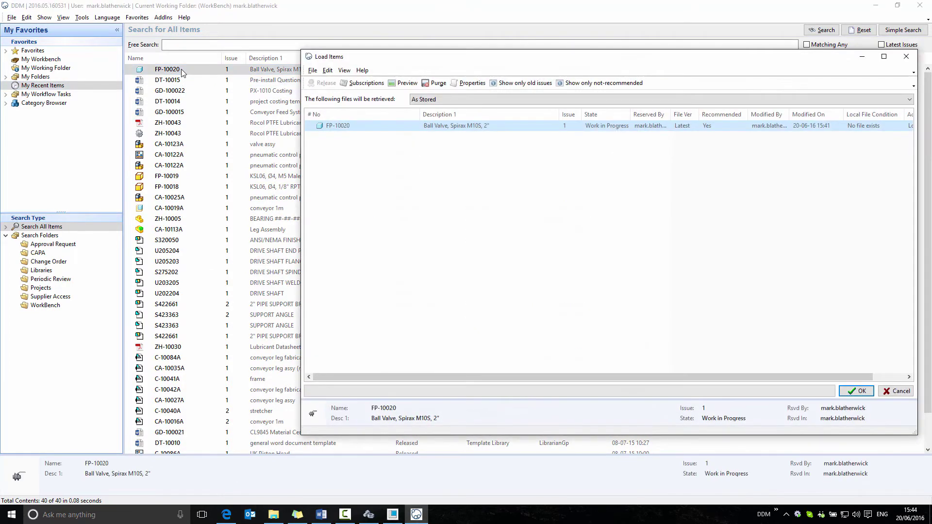
left_click(857, 392)
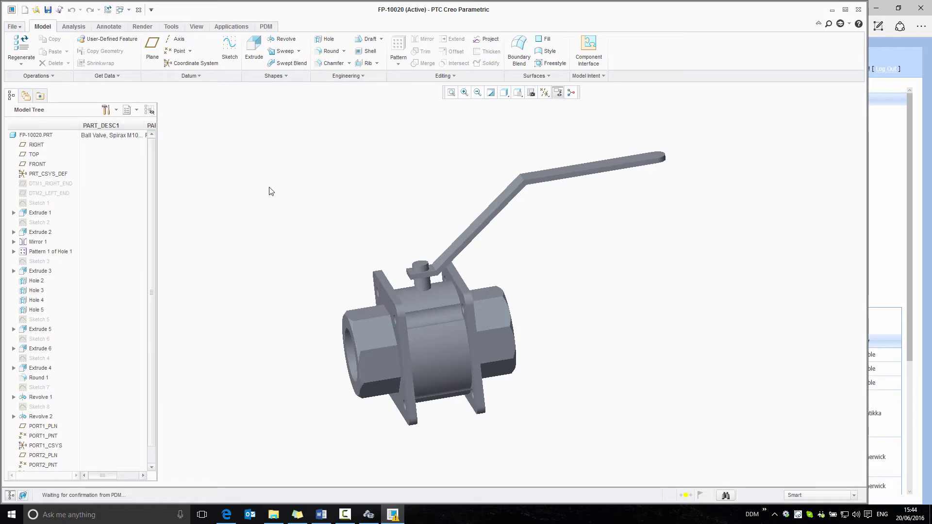
Export a copy of the ball valve part as a STEP file named fp-10020, with solids and shells included
left_click(13, 26)
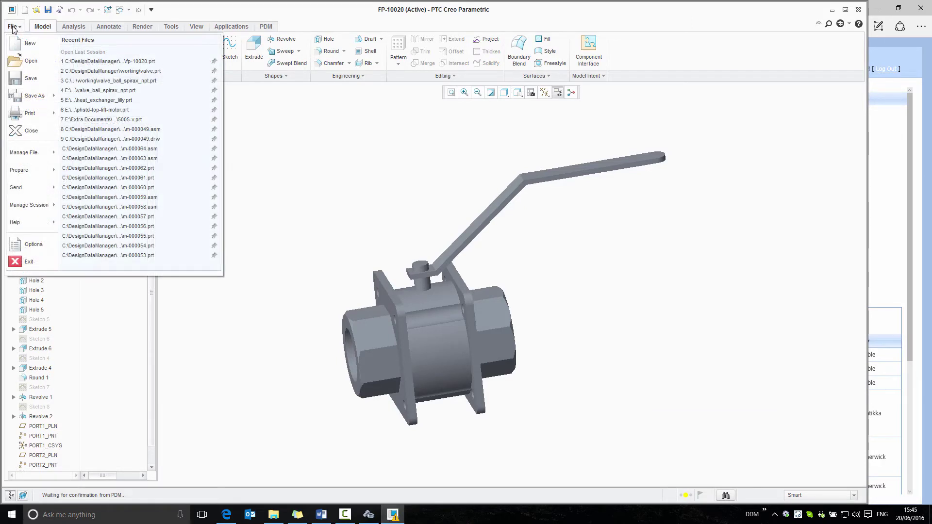
mouse_move(27, 105)
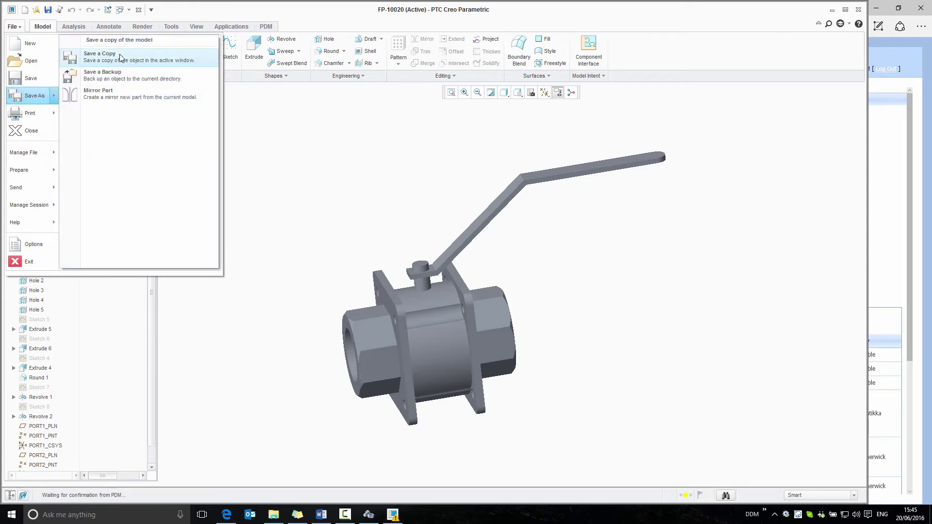
left_click(121, 57)
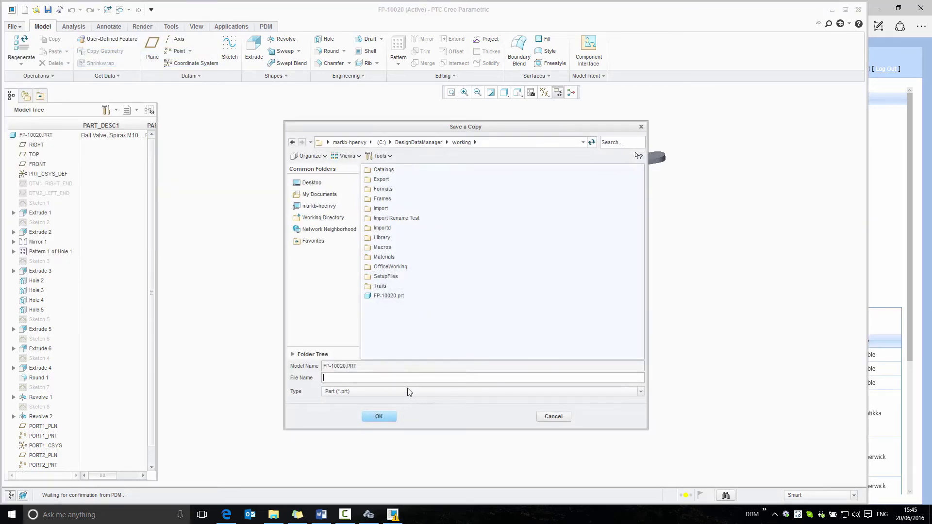
left_click(407, 391)
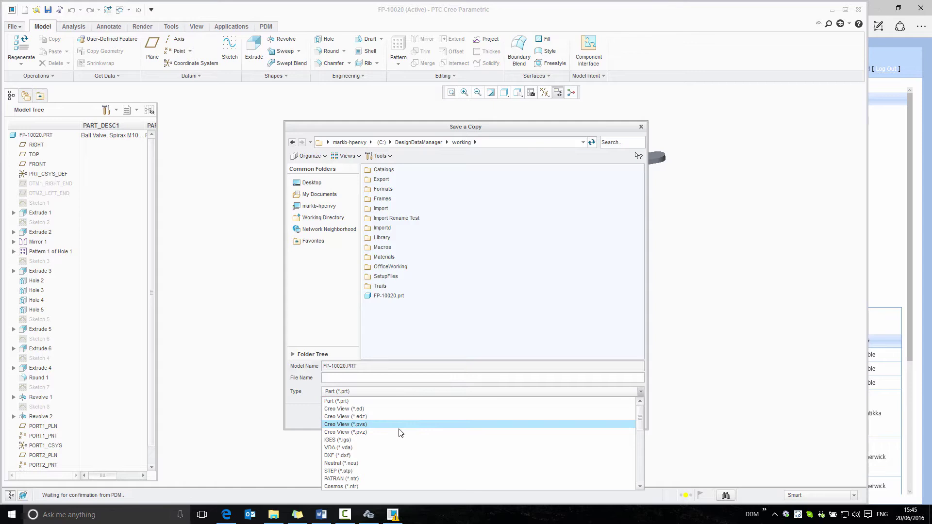
left_click(393, 470)
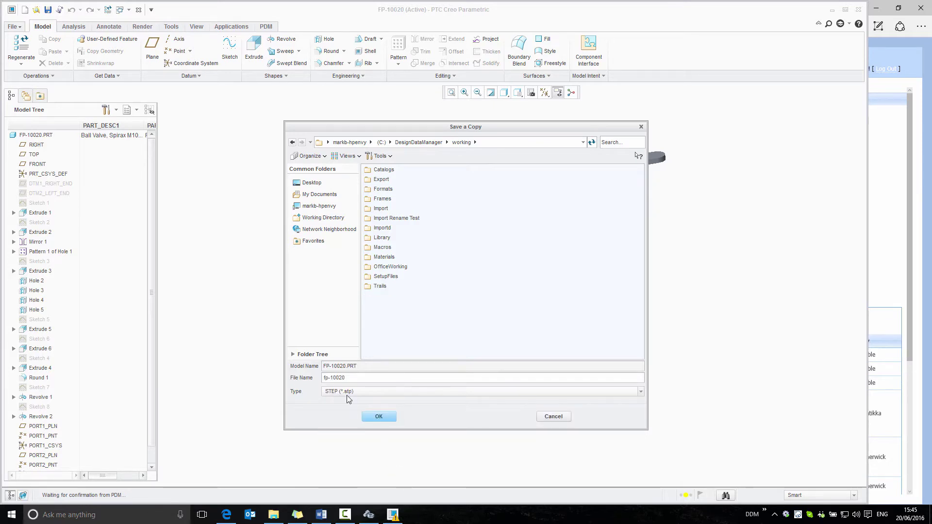
left_click(385, 416)
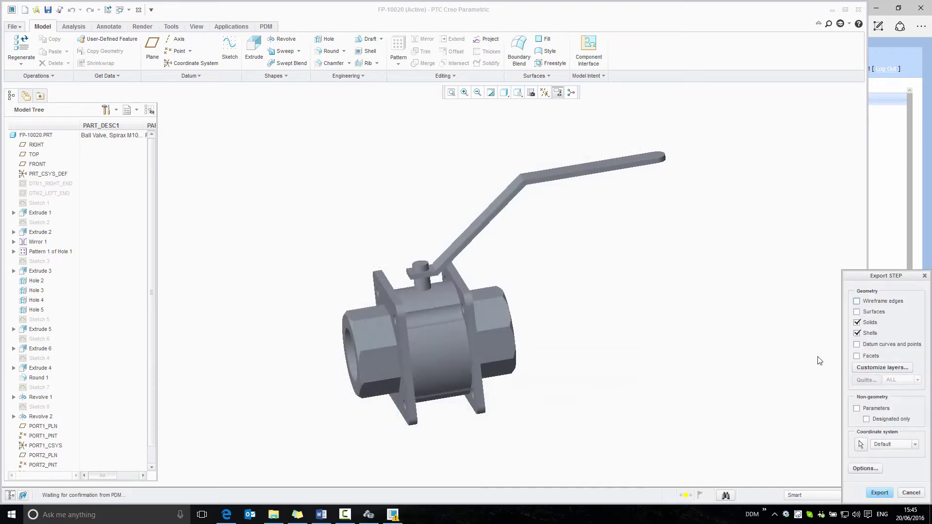
left_click(886, 493)
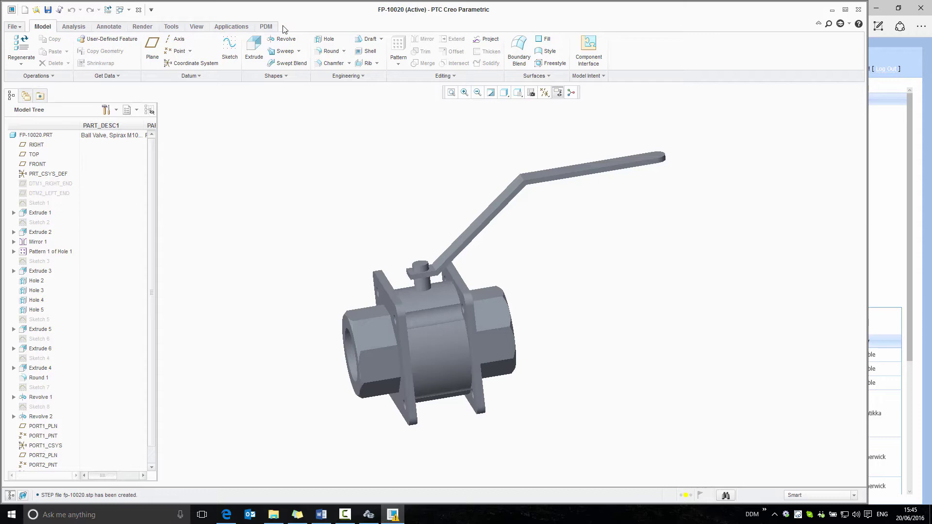
Add fp-10020.stp from the working folder to the part's DDM attachments as type STEP and save the properties
left_click(266, 26)
left_click(88, 49)
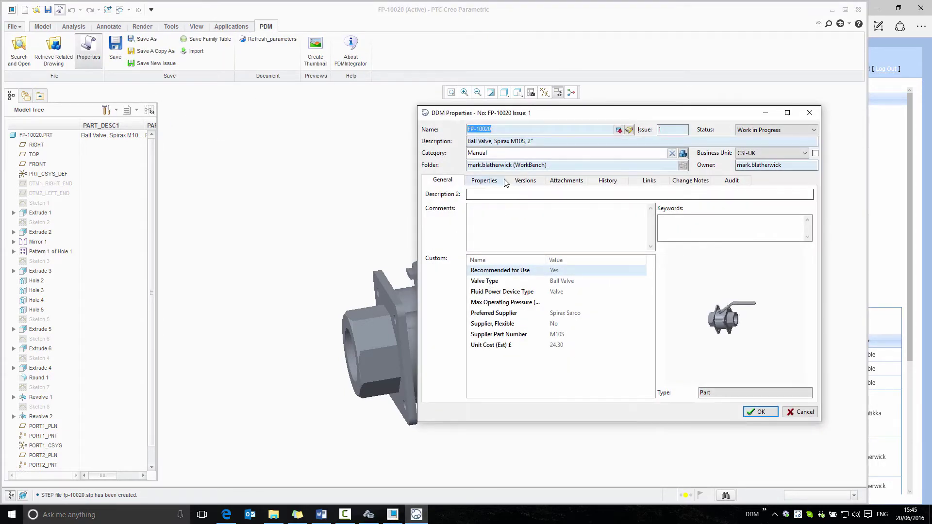
left_click(566, 181)
right_click(500, 248)
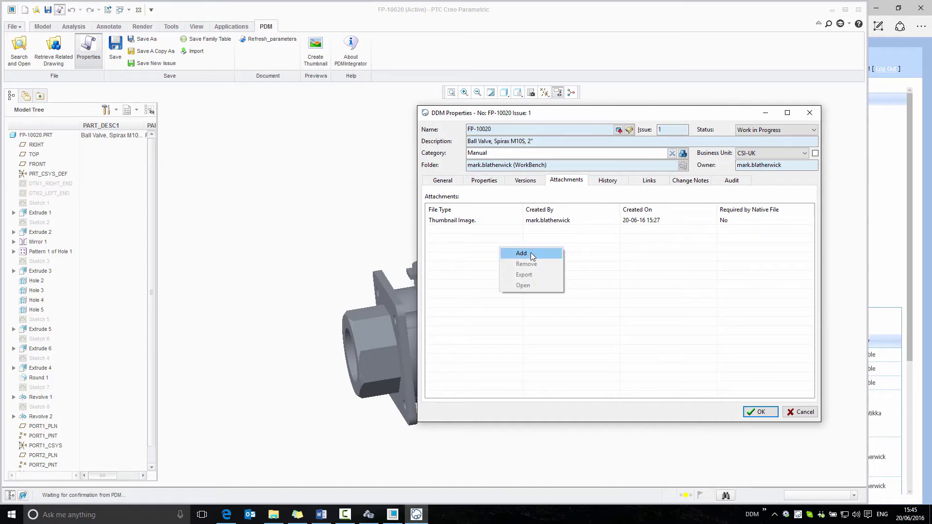
left_click(532, 256)
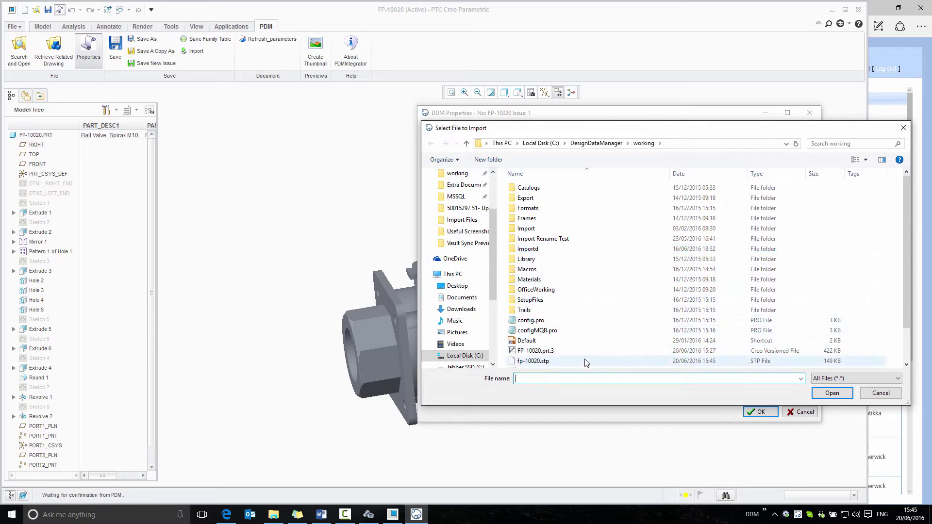
left_click(584, 362)
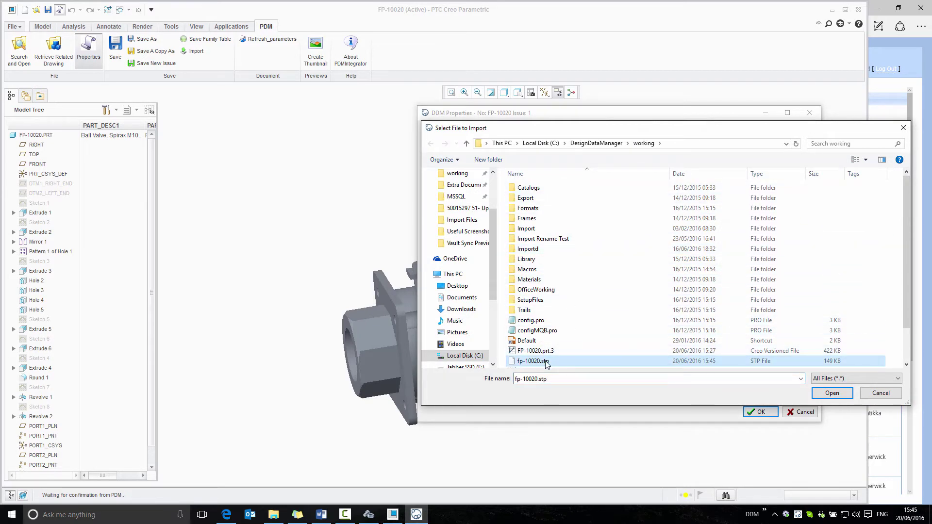
left_click(831, 393)
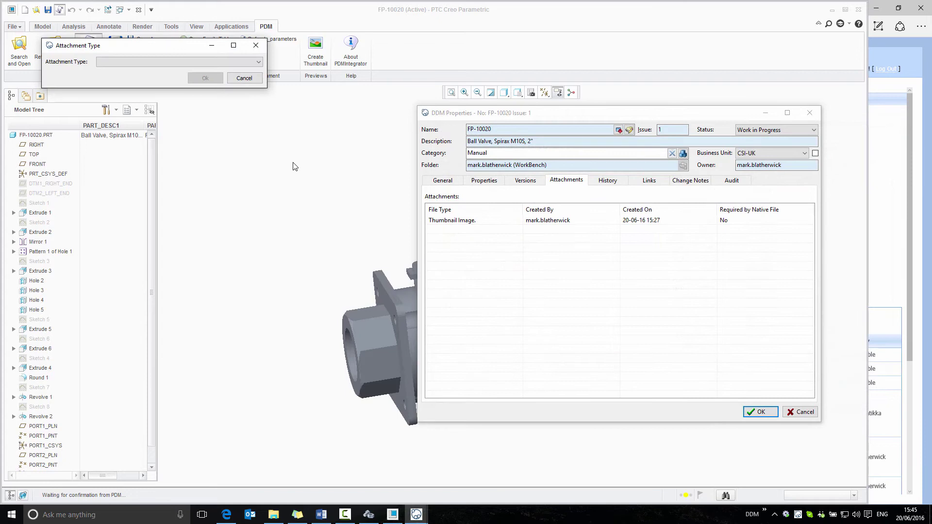
left_click(132, 62)
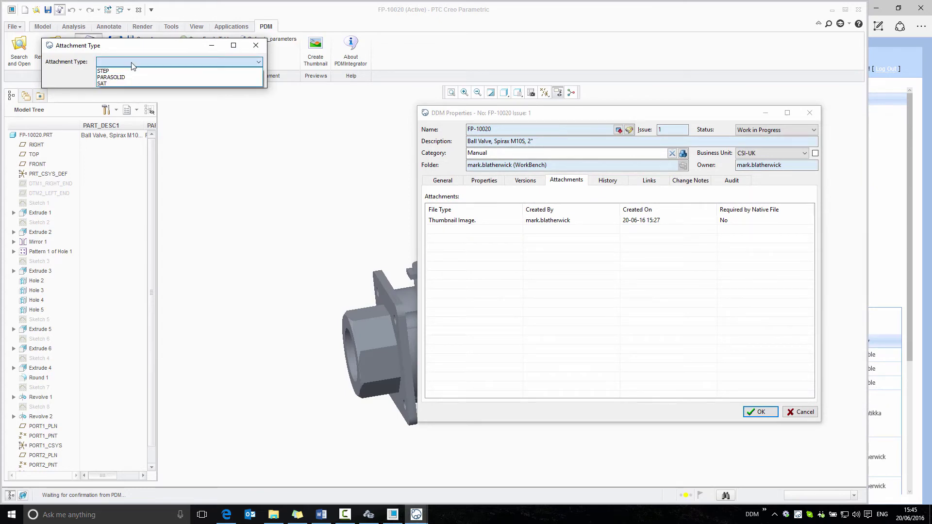
left_click(131, 71)
left_click(209, 79)
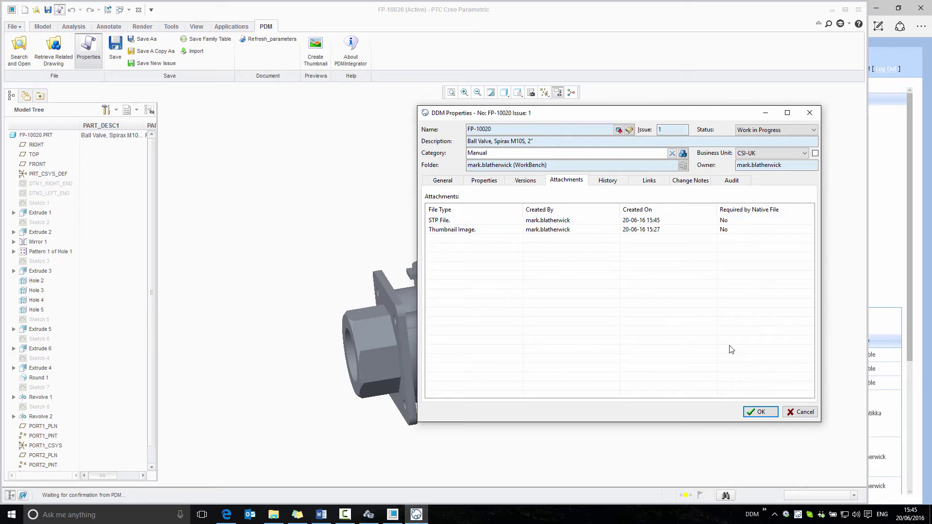
left_click(760, 413)
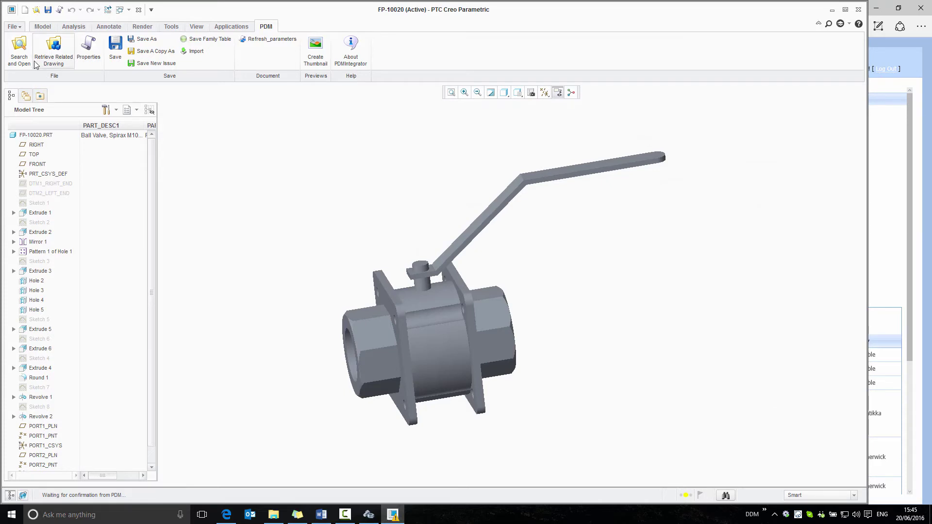
Switch to DDM and examine the audit history of mounting plate drawing C-10059A in the KC-Plastics supplier access folder
left_click(20, 49)
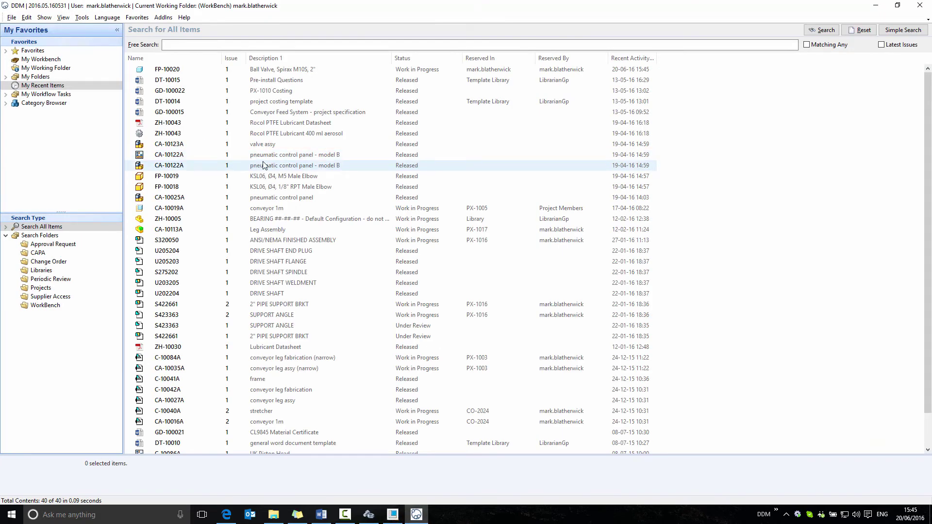
left_click(48, 296)
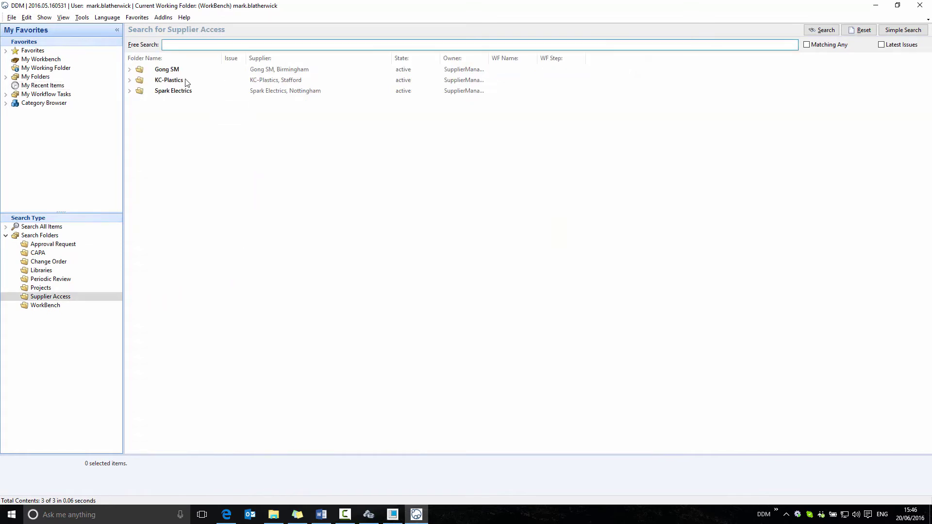
left_click(130, 80)
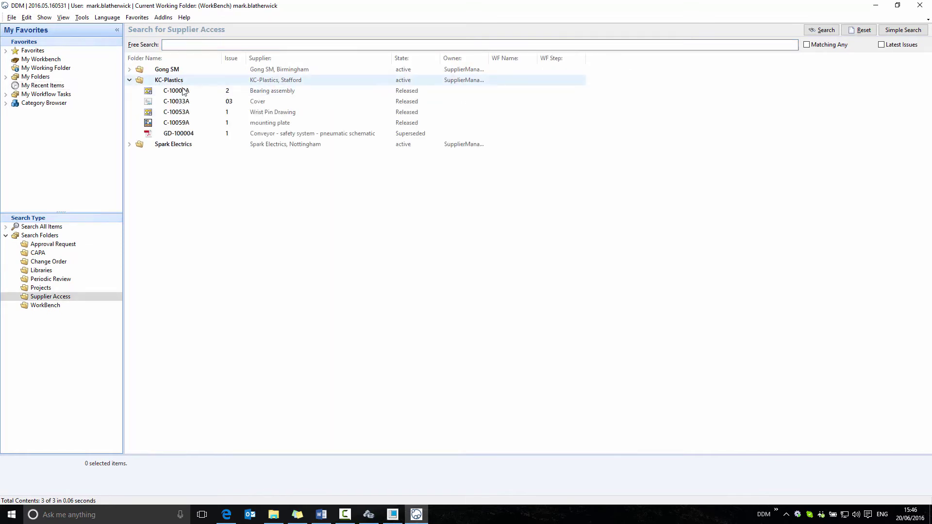
left_click(190, 124)
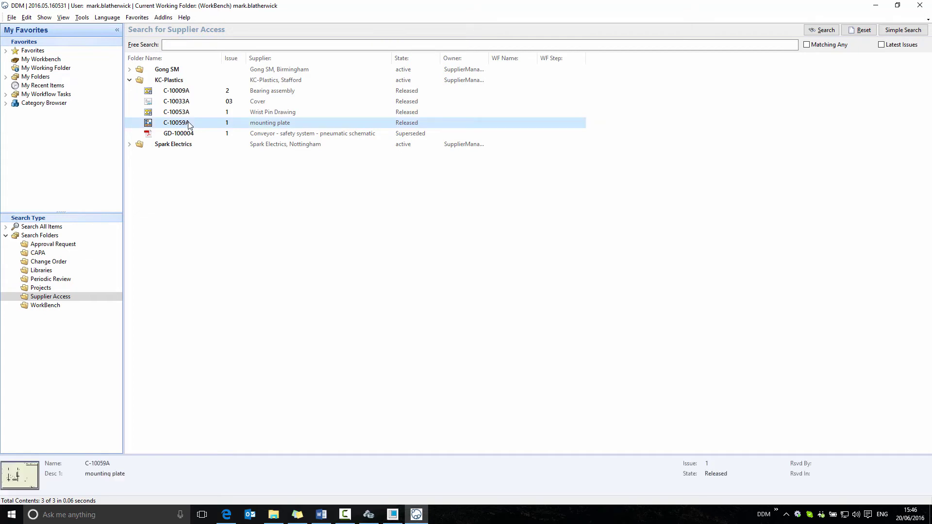
right_click(189, 125)
left_click(250, 383)
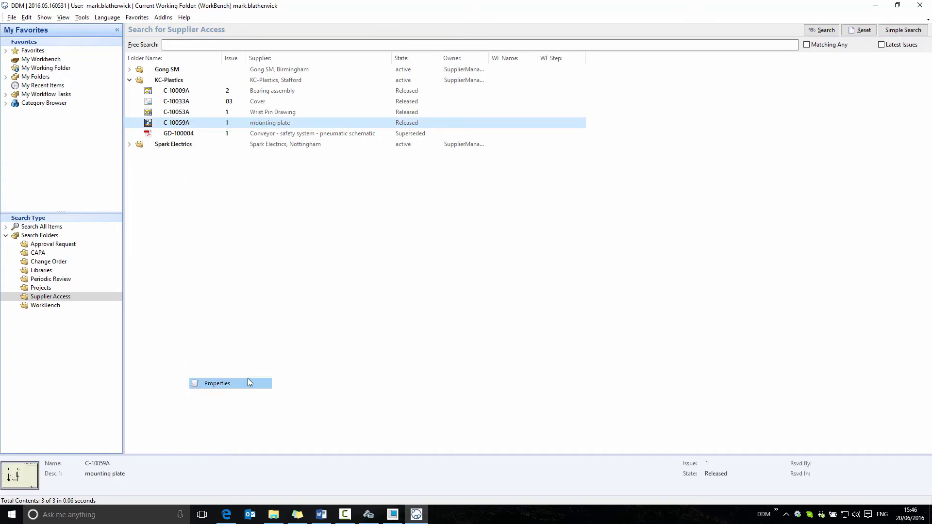
left_click(728, 184)
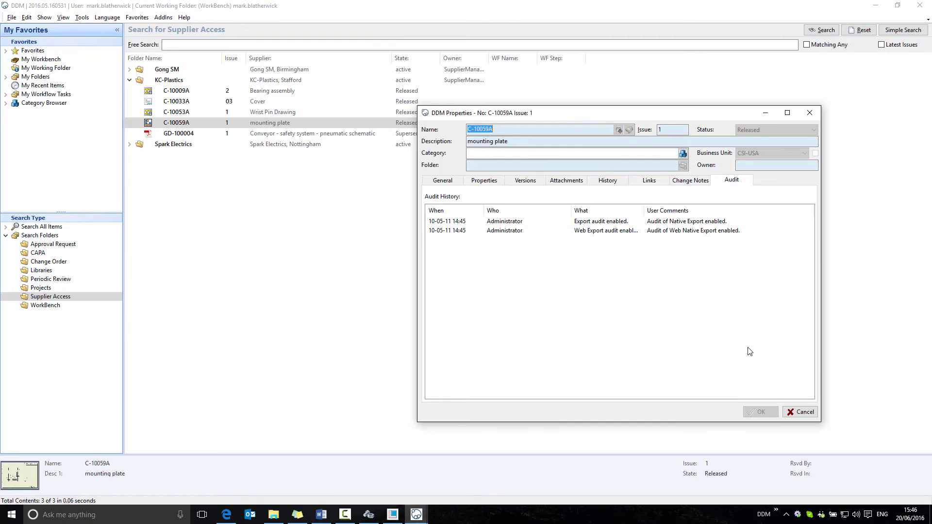
left_click(799, 412)
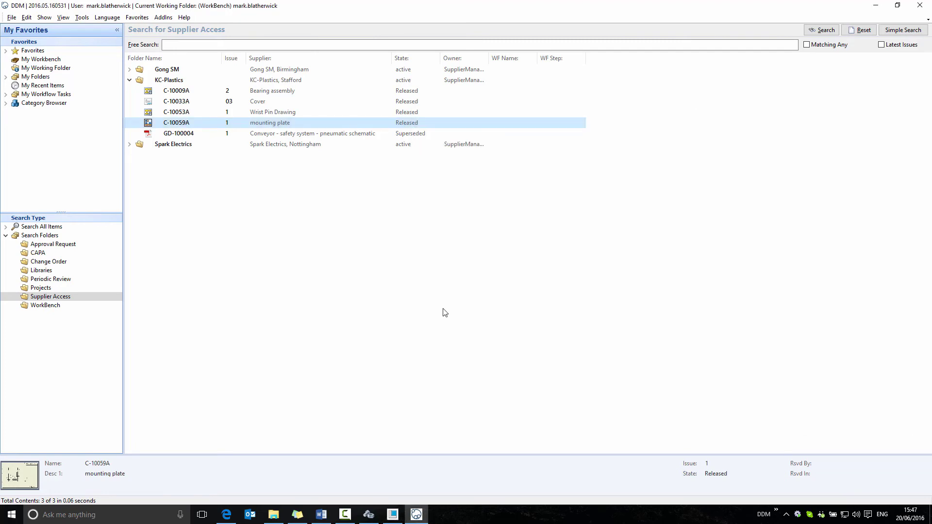
Switch to the browser and log in to the DDM Web Client with the supplier's username and no password
left_click(232, 520)
left_click(496, 107)
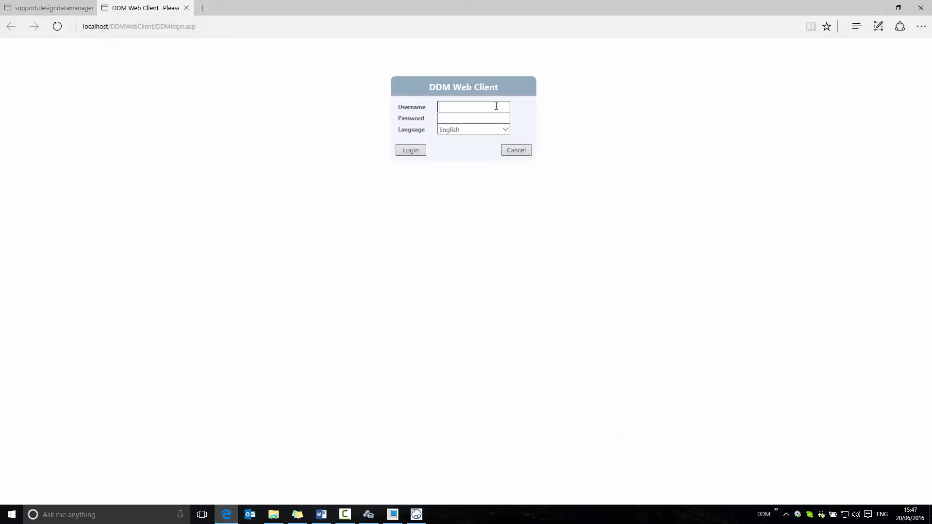
type("poly.styrene")
key("Return")
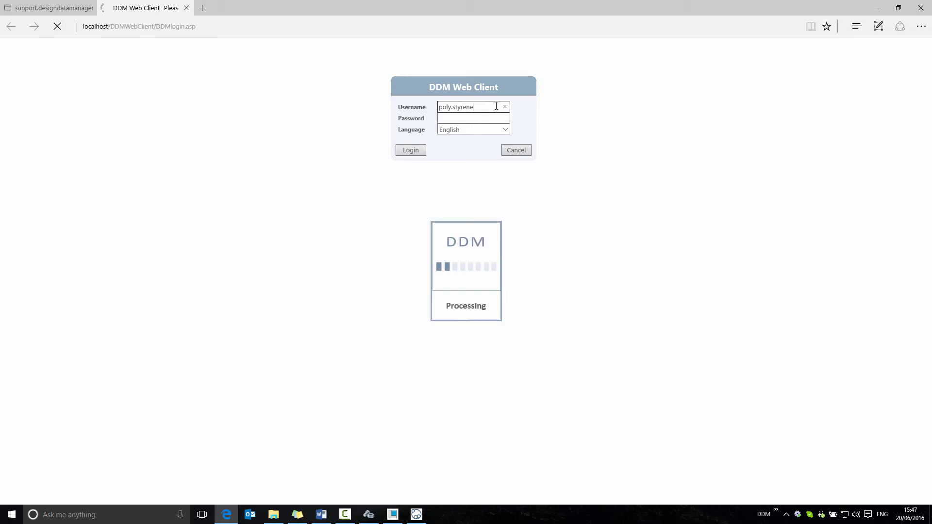
Search the web client's folders, open the KC-Plastics folder, and view the mounting plate drawing C-10059A as a PDF
left_click(116, 126)
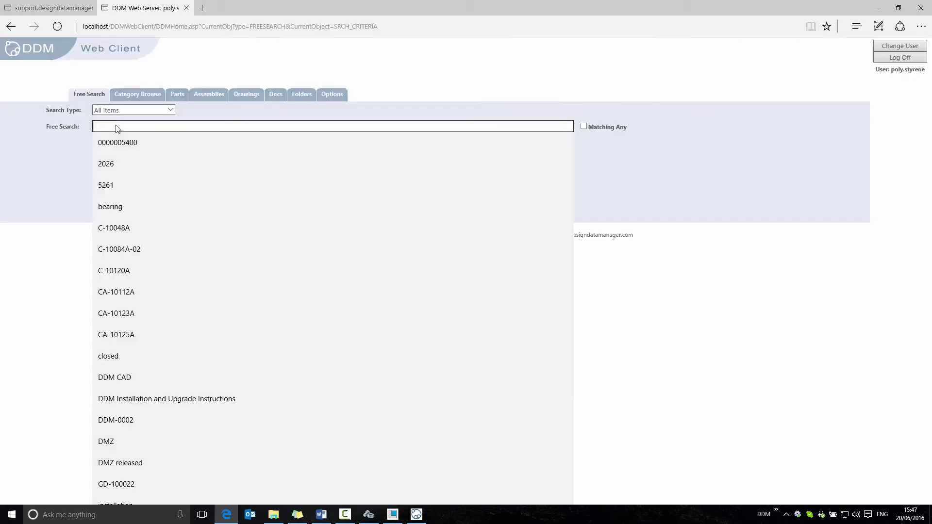
left_click(303, 94)
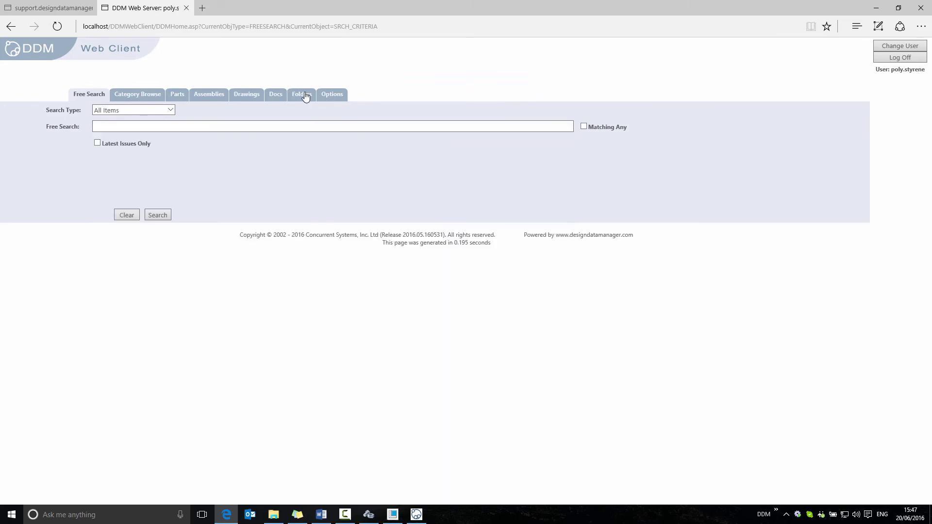
left_click(154, 215)
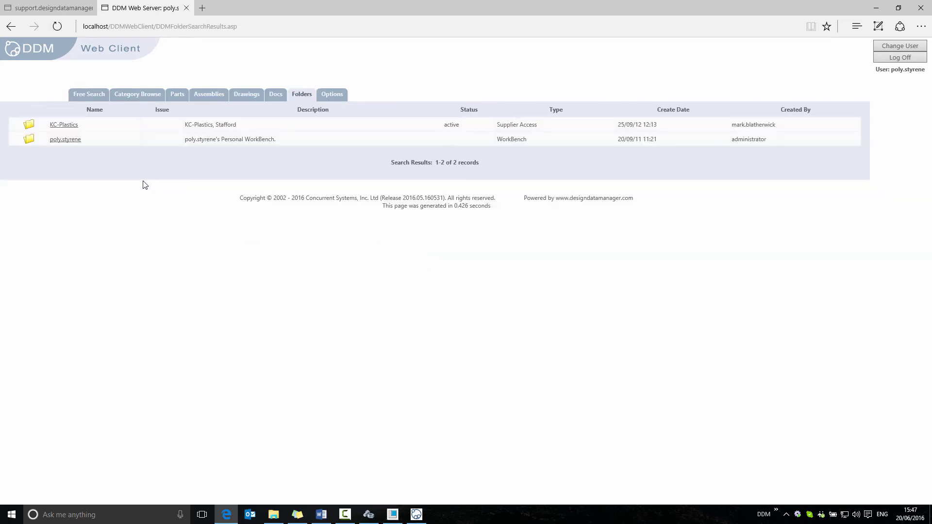
left_click(62, 125)
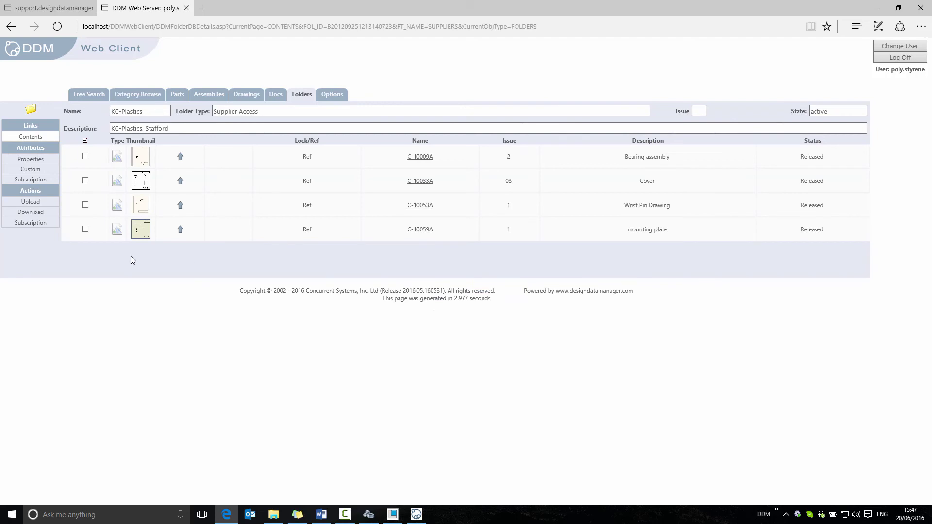
left_click(117, 229)
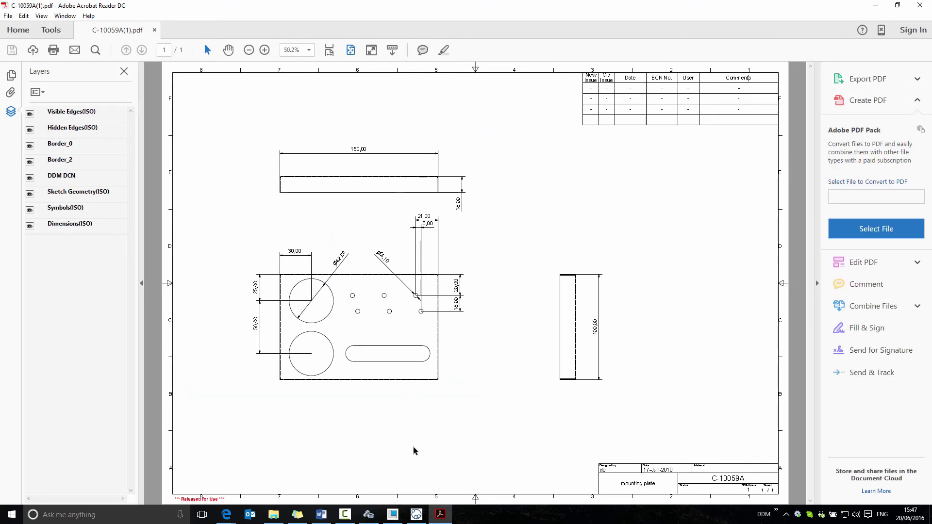
Return to the DDM client and recheck drawing C-10059A's audit history for the web client PDF viewing
left_click(417, 515)
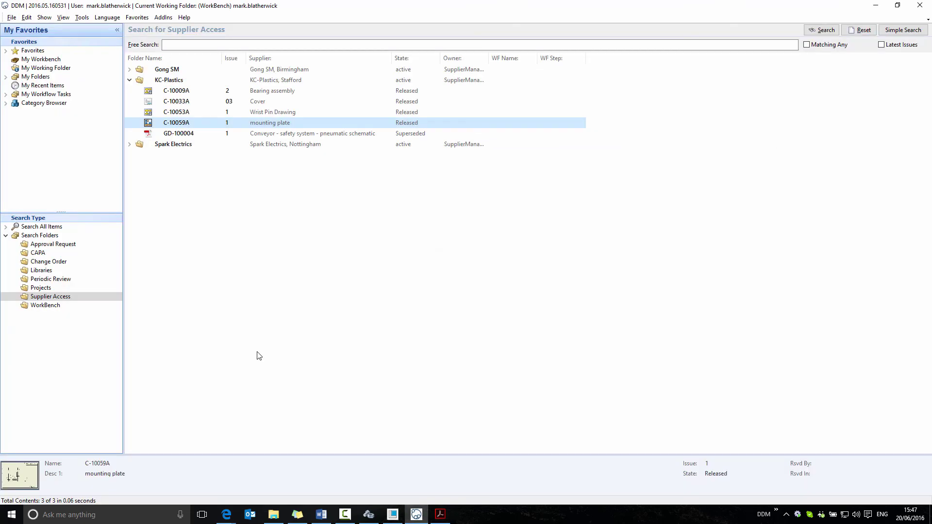
right_click(184, 123)
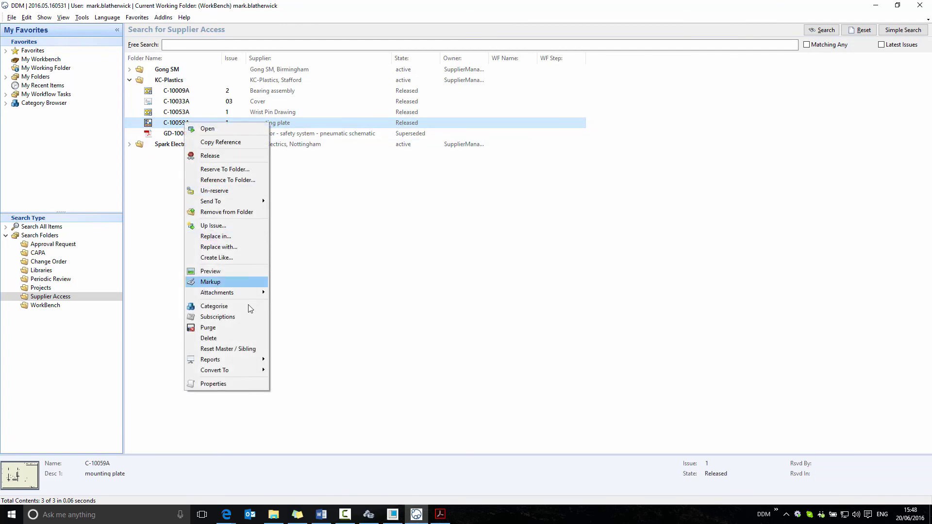
left_click(214, 384)
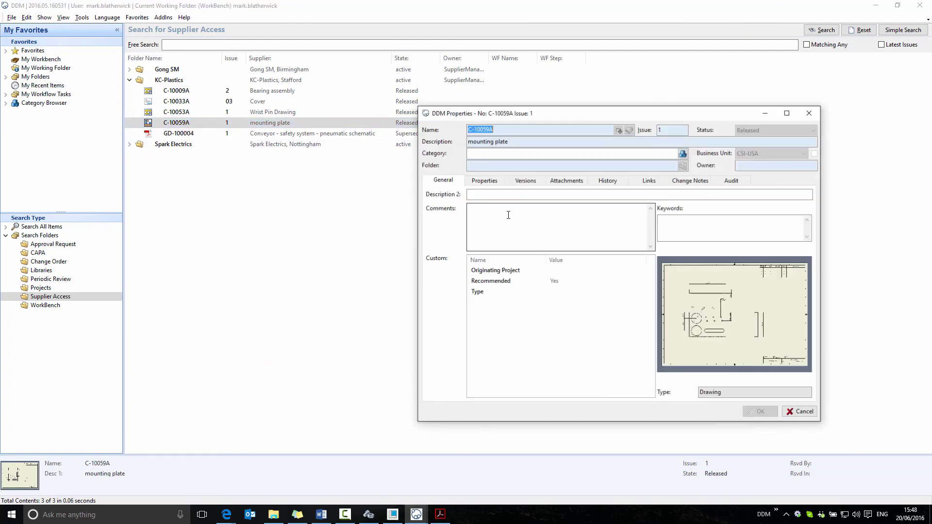
left_click(731, 181)
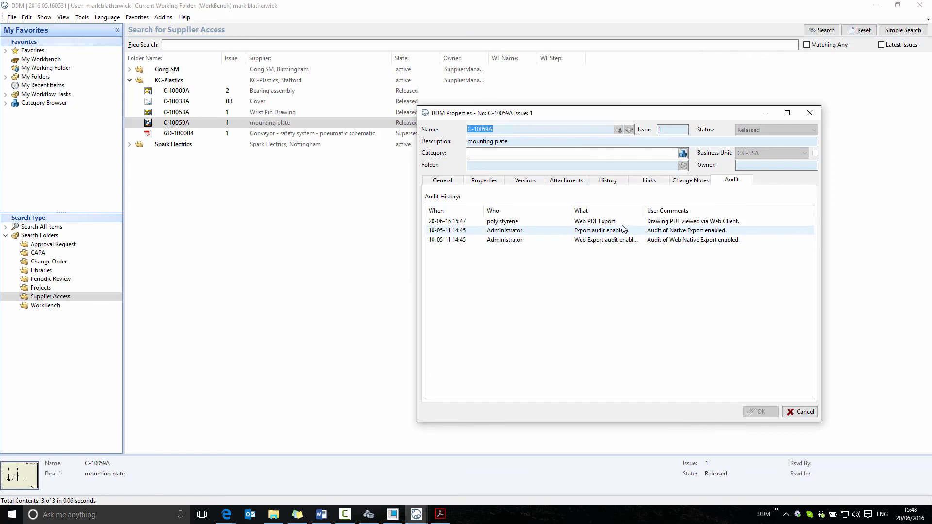